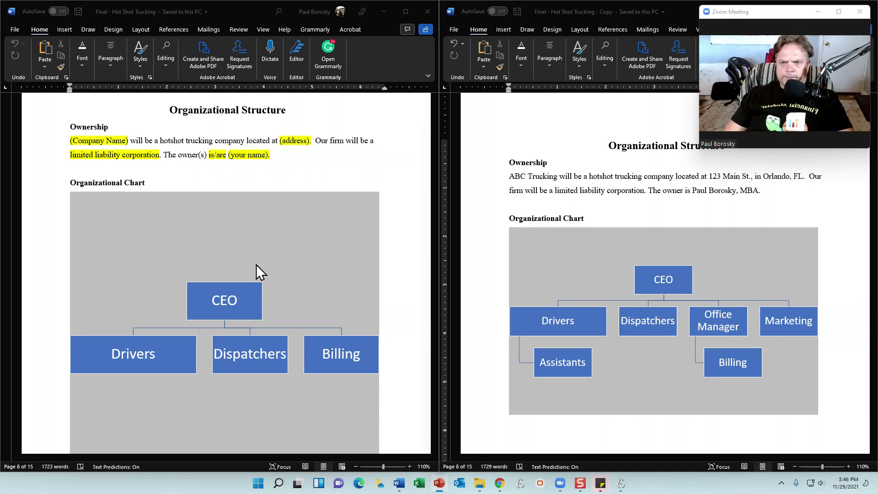
# Step: Open the text pane of the organizational chart in the Final - Hot Shot Trucking - Copy document
pyautogui.scroll(-1, 257, 263)
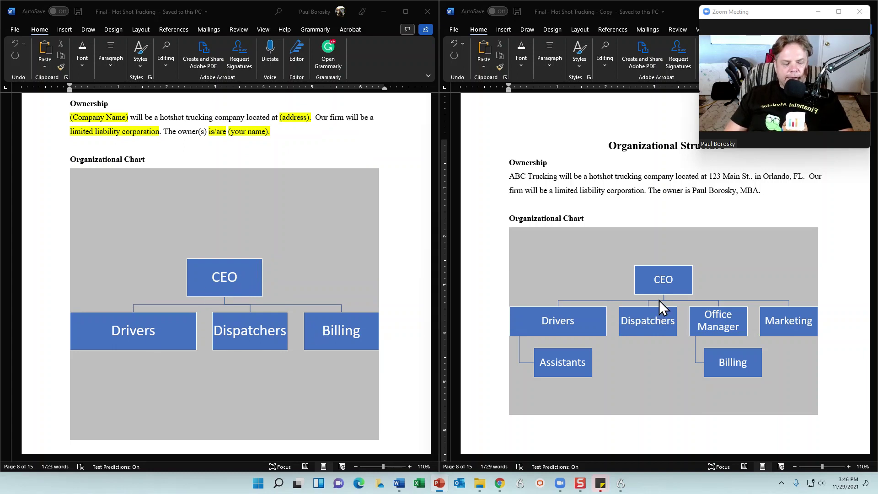
pyautogui.click(728, 273)
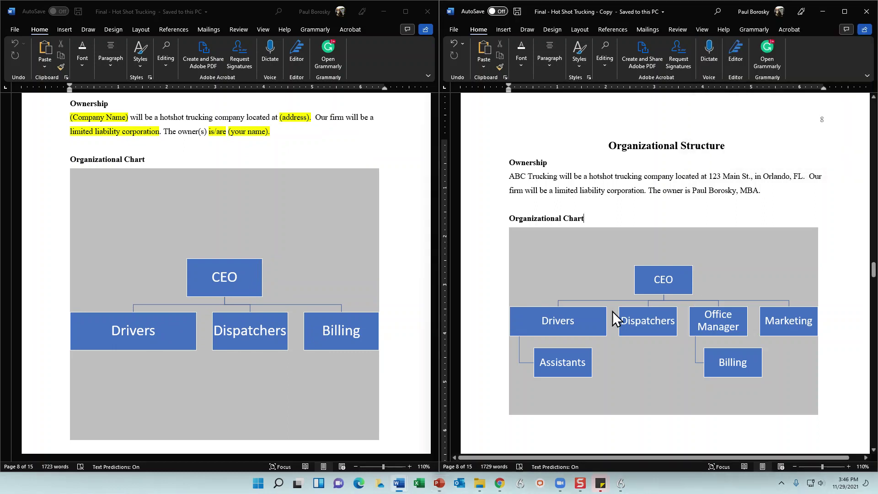
pyautogui.click(569, 281)
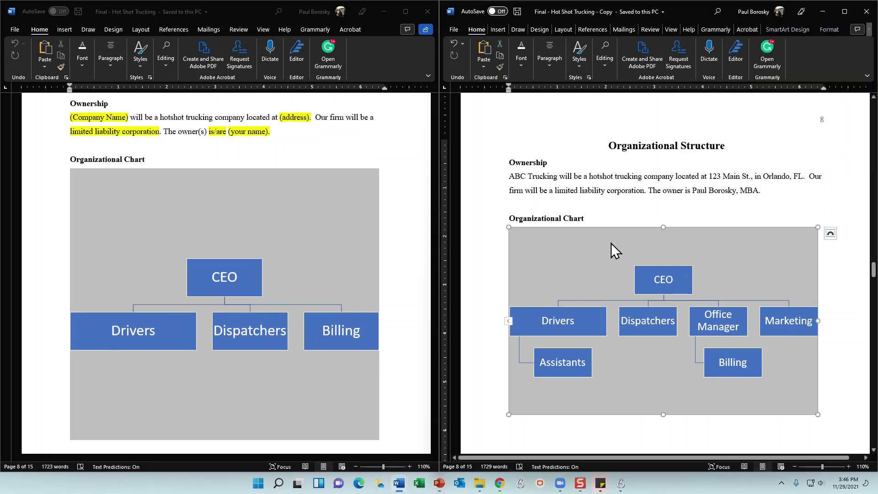
pyautogui.click(509, 325)
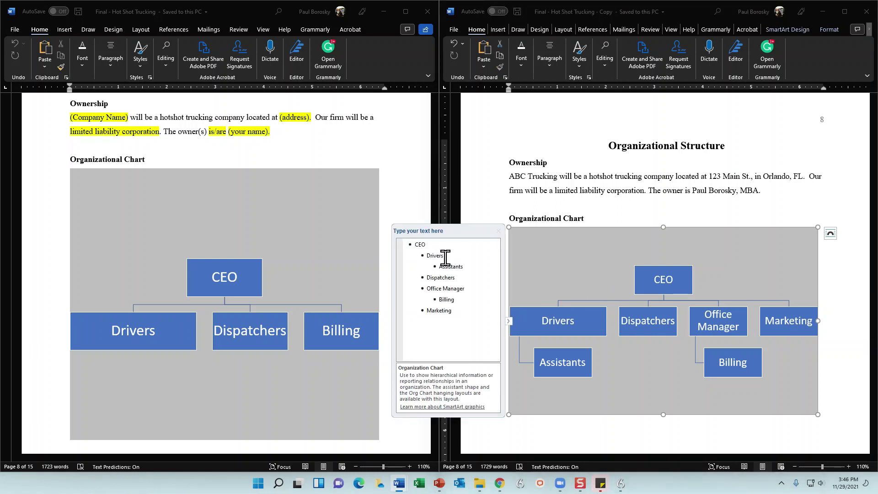
# Step: Insert a CFO entry above CEO at the top level of the organizational chart
pyautogui.click(419, 245)
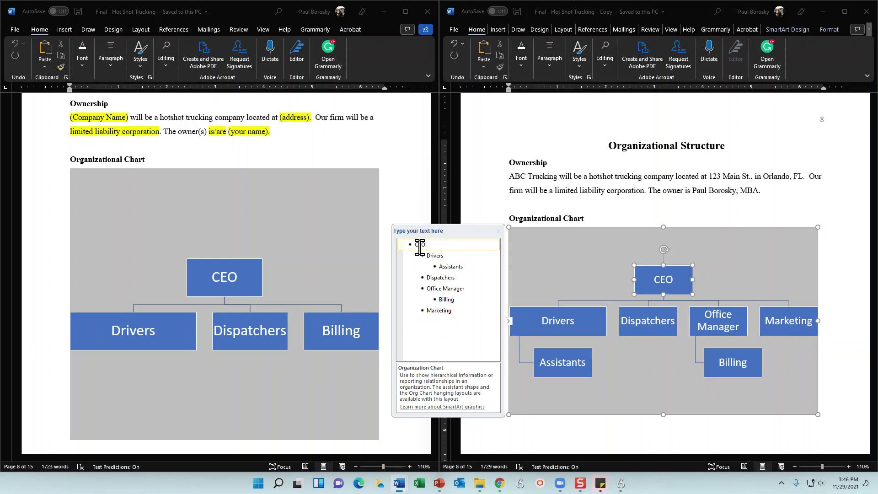
pyautogui.click(431, 247)
pyautogui.click(414, 245)
pyautogui.press('Return')
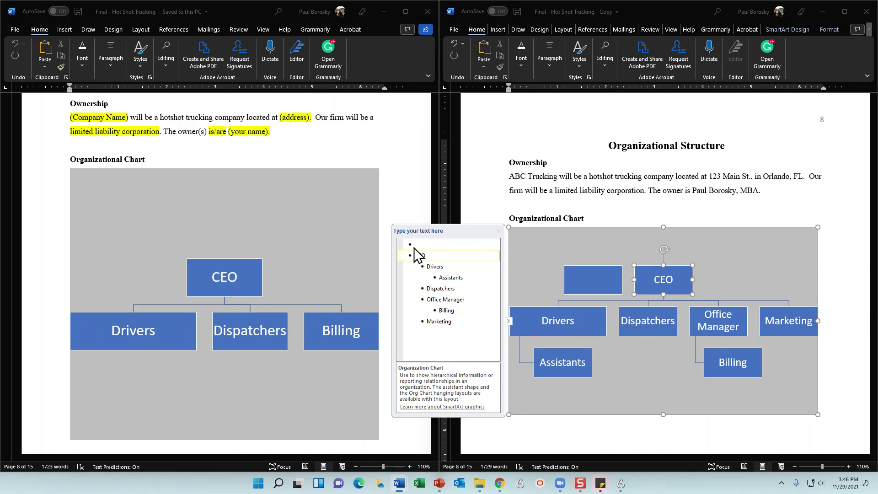
pyautogui.write('CFO')
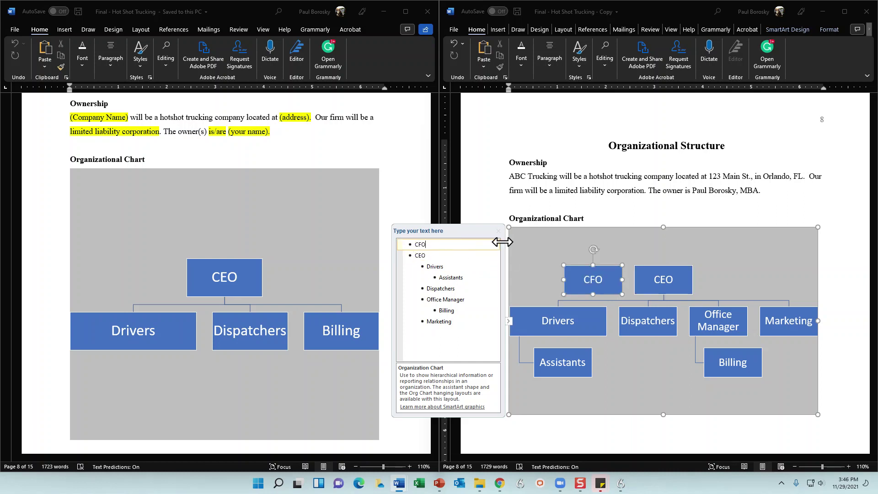
# Step: Delete the CFO entry above CEO, and try a blank top-level entry after CEO before removing it
pyautogui.click(479, 255)
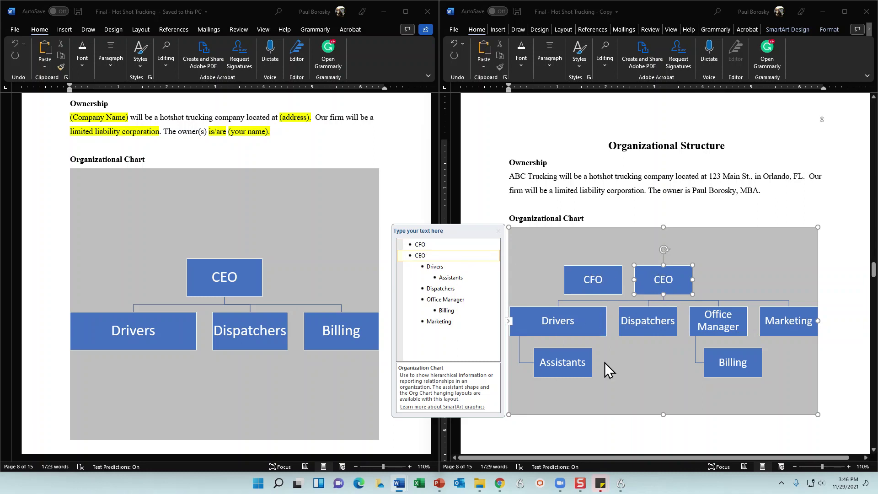
pyautogui.doubleClick(476, 244)
pyautogui.press('BackSpace')
pyautogui.press('BackSpace')
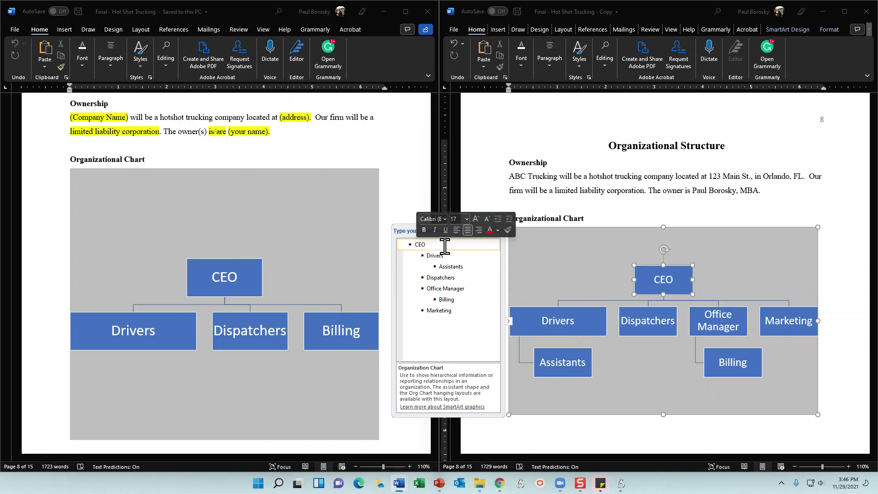
pyautogui.press('Return')
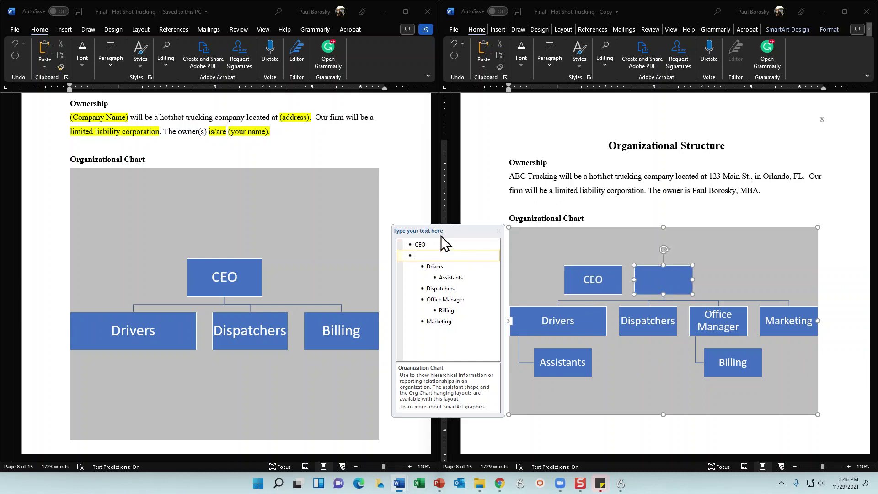
pyautogui.press('BackSpace')
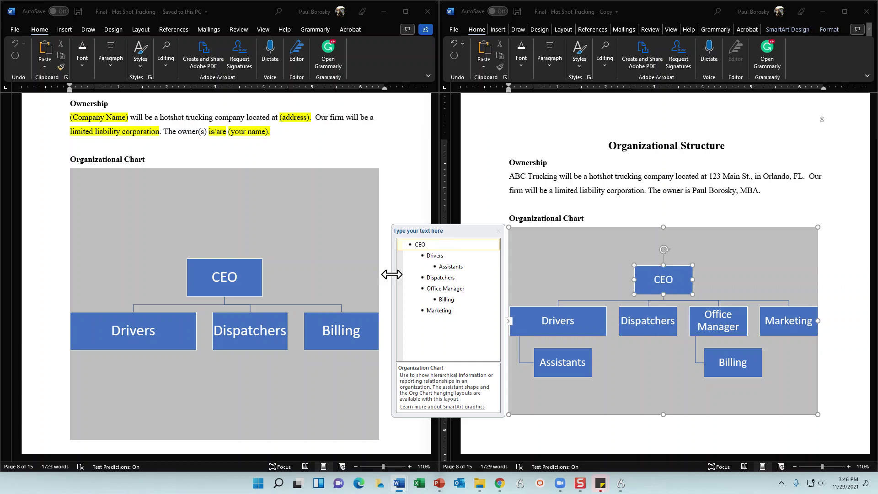
# Step: Add a CFO entry after Marketing and promote it to the same level as CEO
pyautogui.click(475, 313)
pyautogui.press('Return')
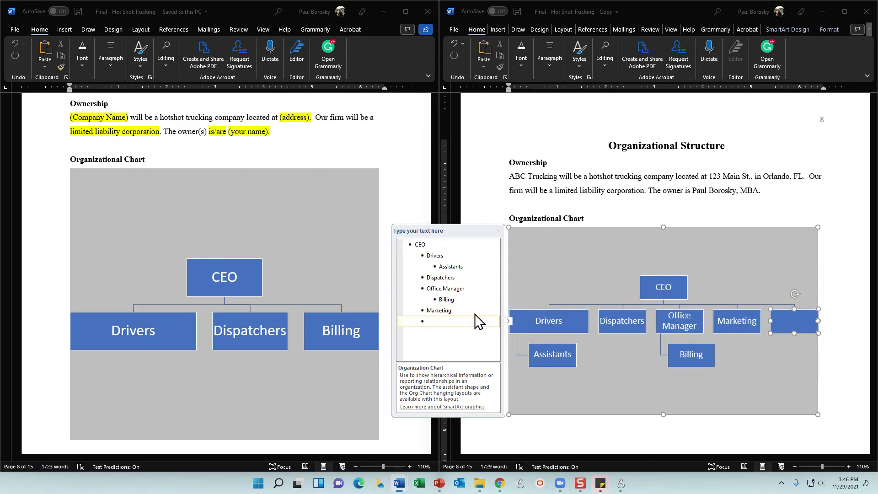
pyautogui.write('CFP')
pyautogui.press('BackSpace')
pyautogui.write('O')
pyautogui.hotkey('shift', 'Tab')
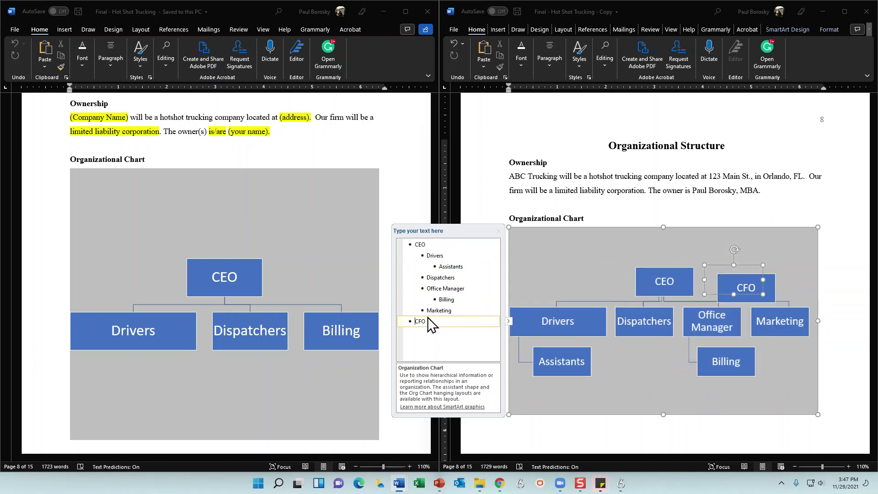
pyautogui.click(789, 276)
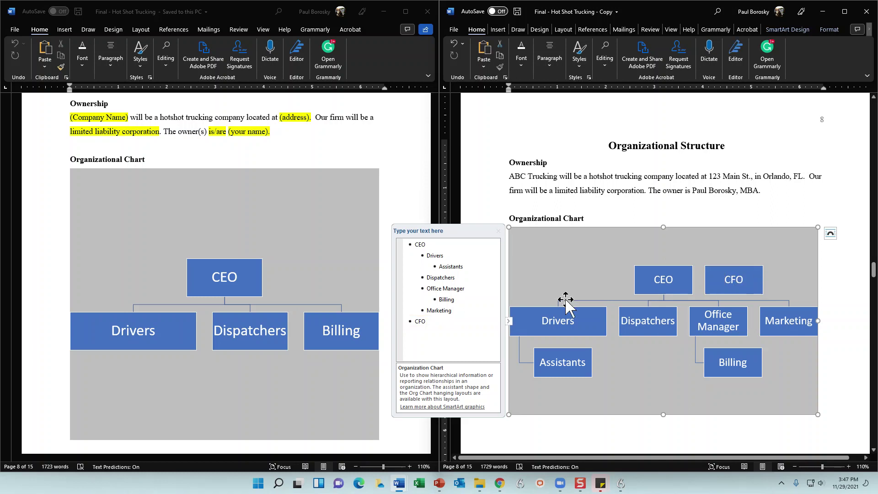
# Step: Demote the CFO entry one level so it reports to the CEO
pyautogui.click(413, 324)
pyautogui.press('Tab')
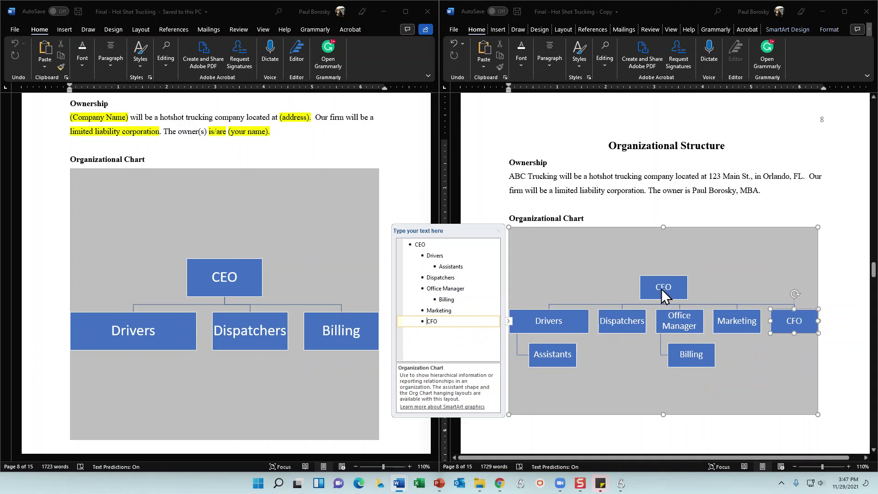
pyautogui.click(785, 376)
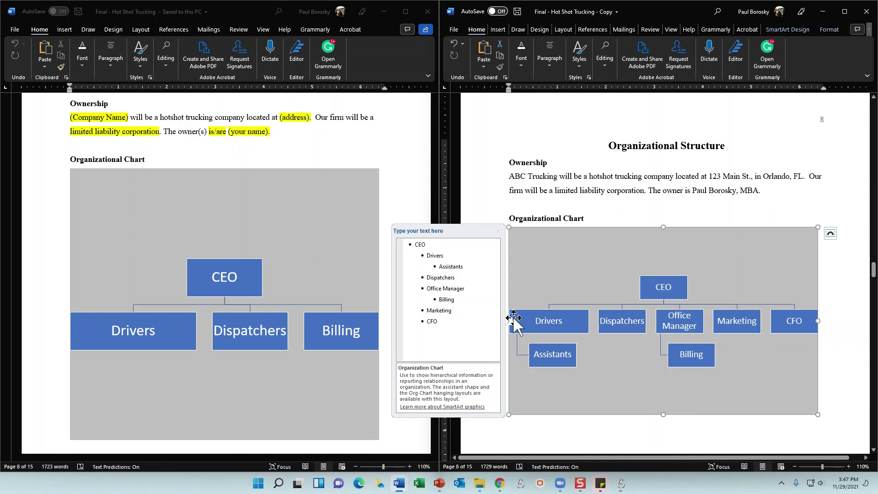
# Step: Delete the Marketing entry from the organizational chart
pyautogui.doubleClick(439, 310)
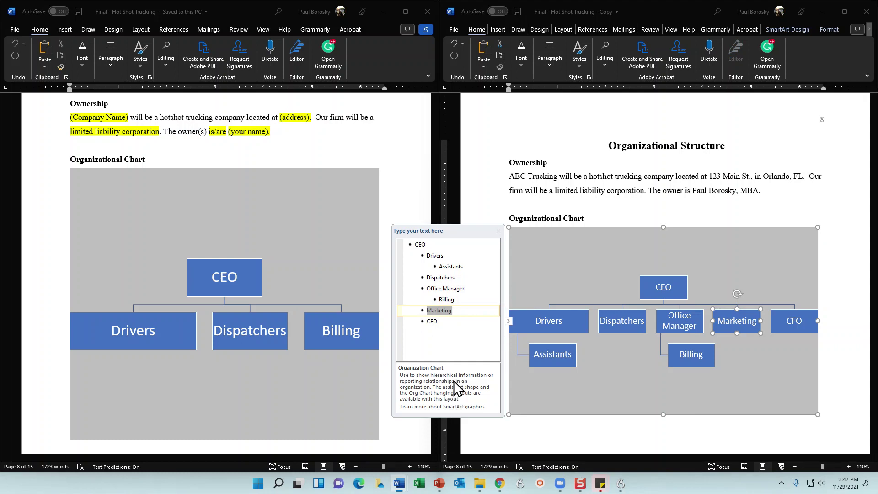
pyautogui.press('Delete')
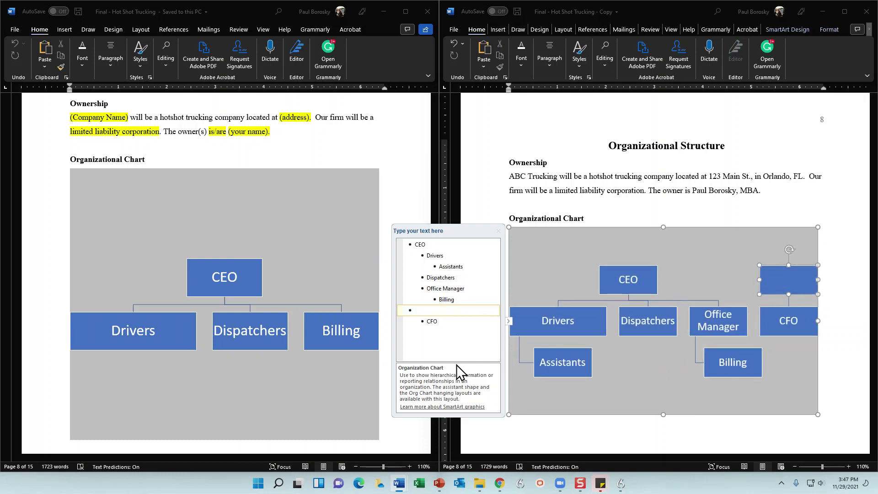
pyautogui.press('BackSpace')
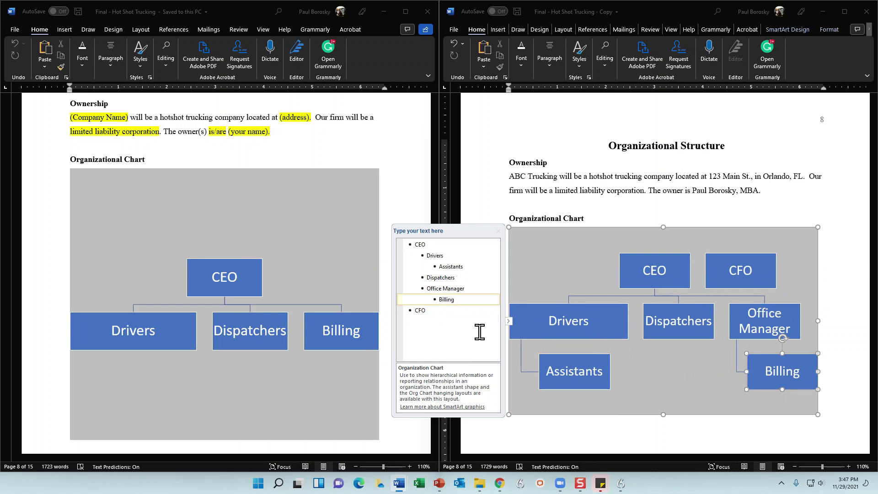
# Step: Move CFO back to the level beneath CEO and close the chart's text pane
pyautogui.click(441, 312)
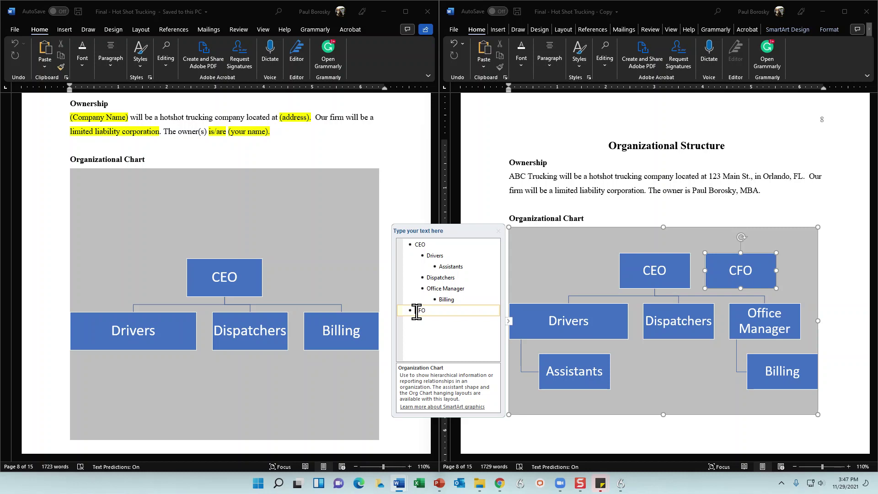
pyautogui.press('Tab')
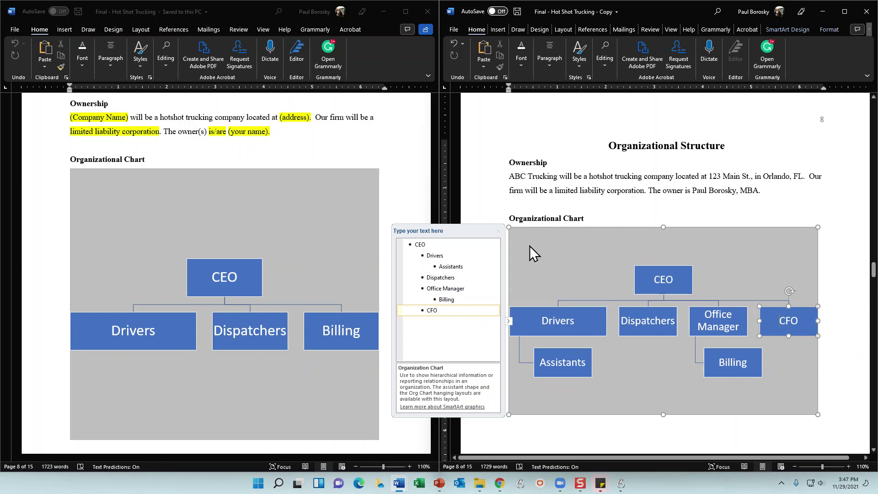
pyautogui.click(499, 231)
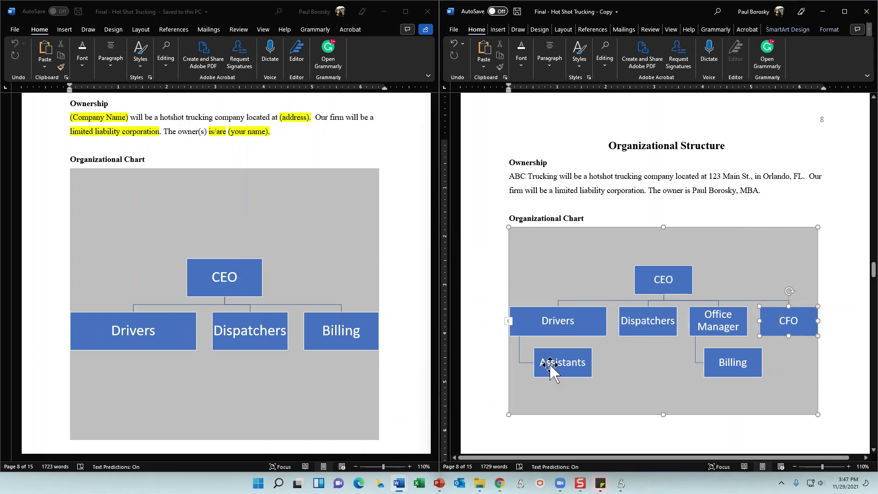
pyautogui.scroll(-1, 255, 299)
pyautogui.click(118, 189)
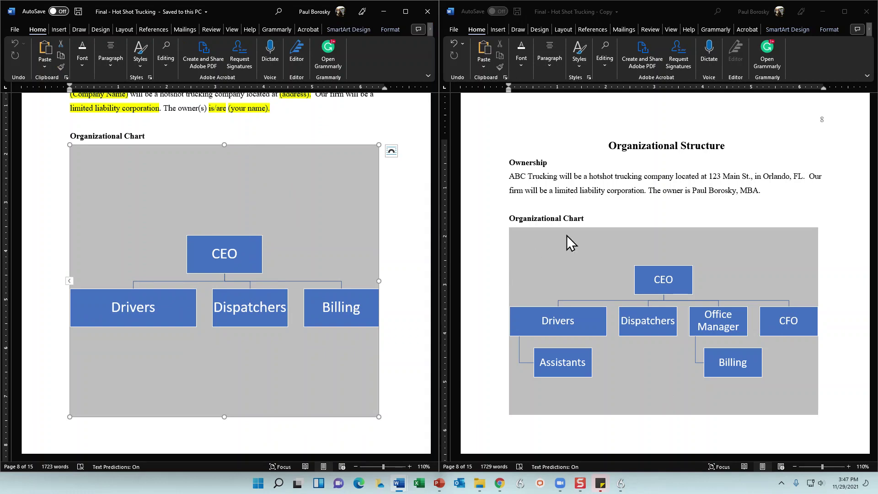
# Step: Reduce the height of the copy's organizational chart frame so it fits closely around the boxes, and deselect the chart
pyautogui.click(668, 370)
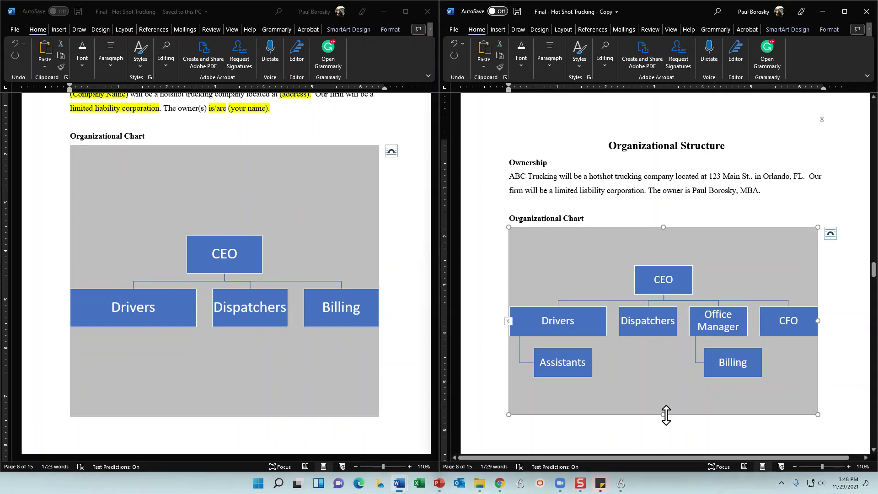
pyautogui.moveTo(663, 415); pyautogui.dragTo(665, 433)
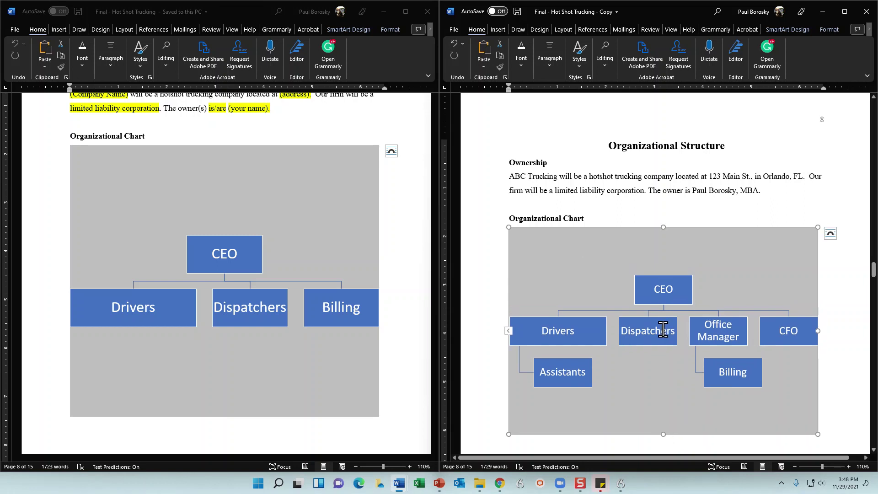
pyautogui.scroll(-1, 661, 330)
pyautogui.scroll(-1, 657, 363)
pyautogui.scroll(-1, 657, 363)
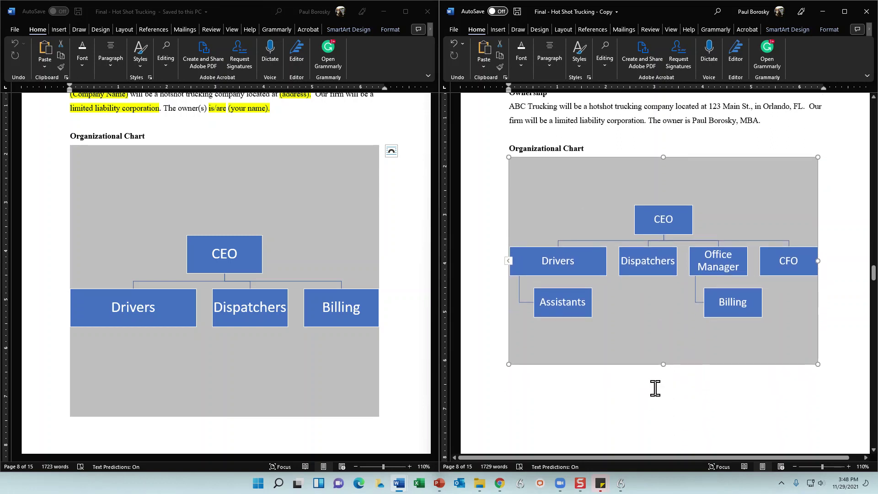
pyautogui.moveTo(664, 367); pyautogui.dragTo(651, 265)
pyautogui.scroll(4, 637, 341)
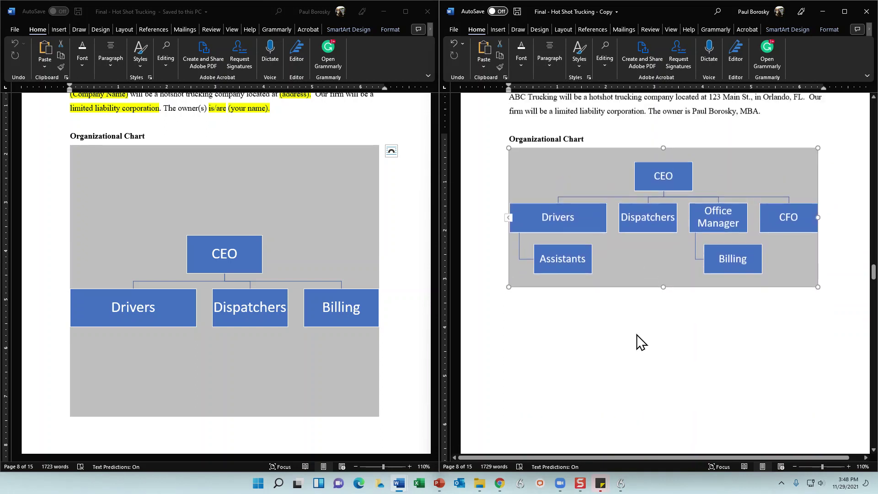
pyautogui.click(678, 208)
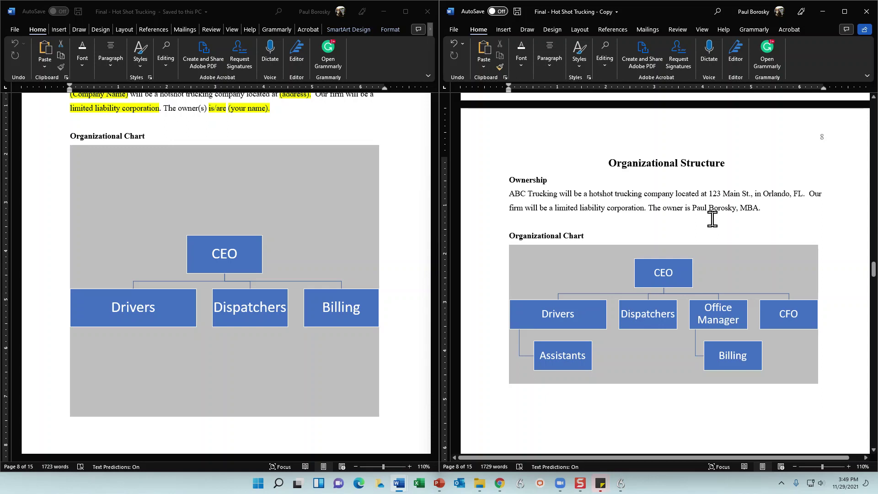
# Step: Minimize both Word documents to switch to the browser and look through the business plan templates available by industry
pyautogui.press('super+Down')
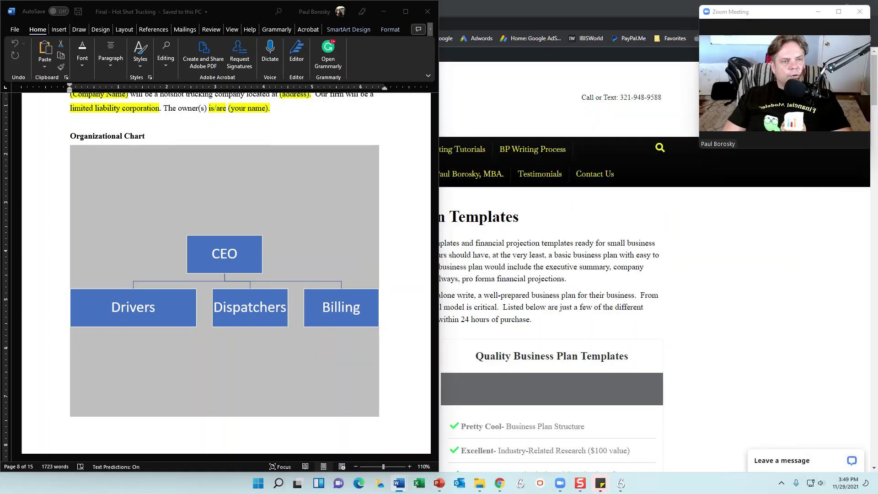
pyautogui.press('super+Down')
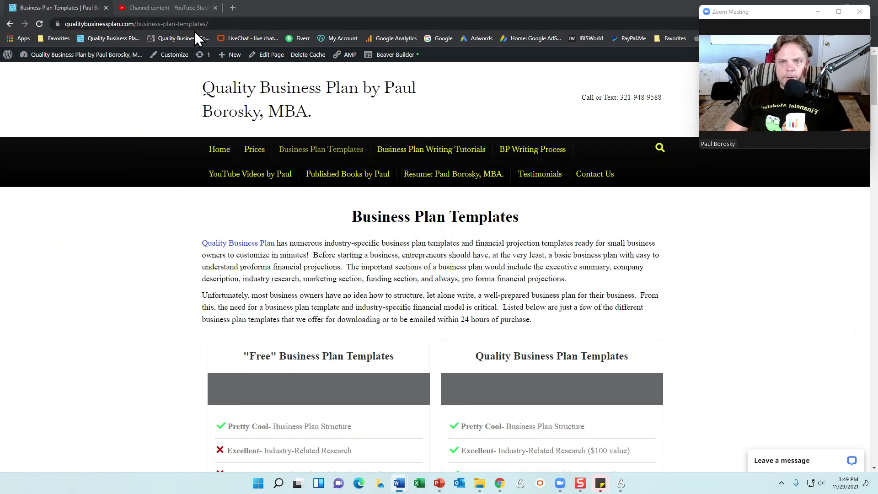
pyautogui.scroll(-7, 441, 315)
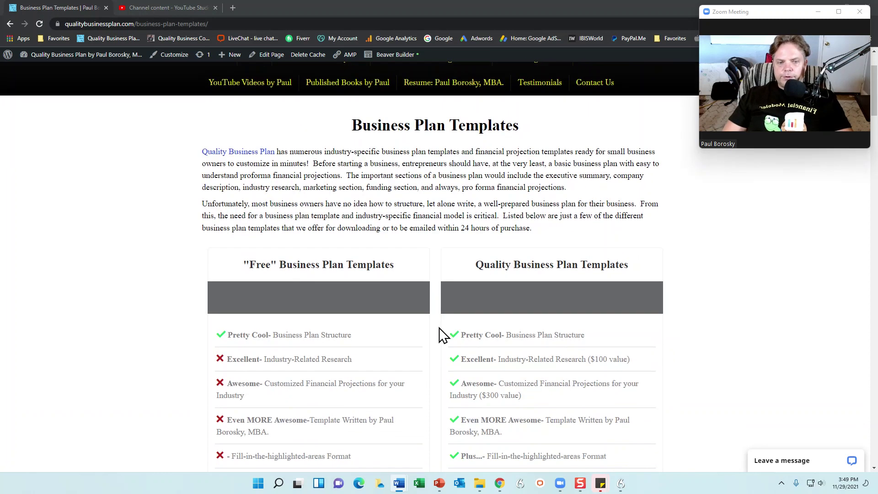
pyautogui.scroll(-14, 441, 339)
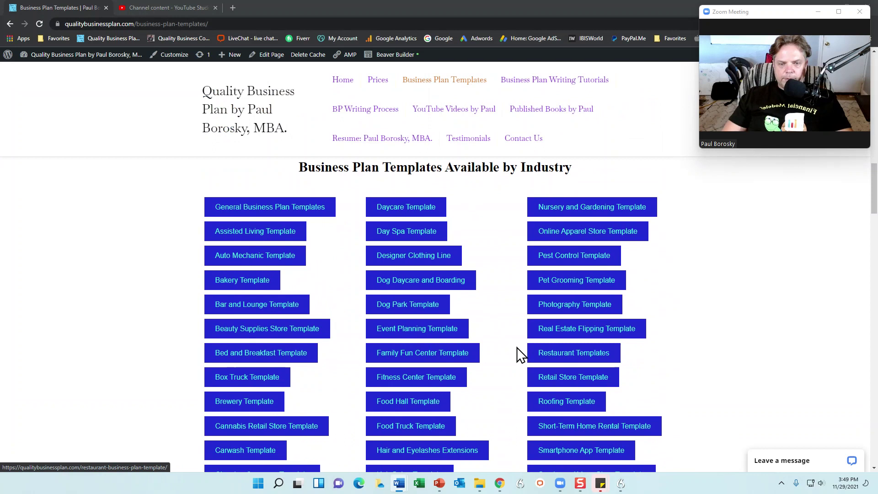
pyautogui.scroll(-1, 516, 354)
pyautogui.scroll(-10, 517, 358)
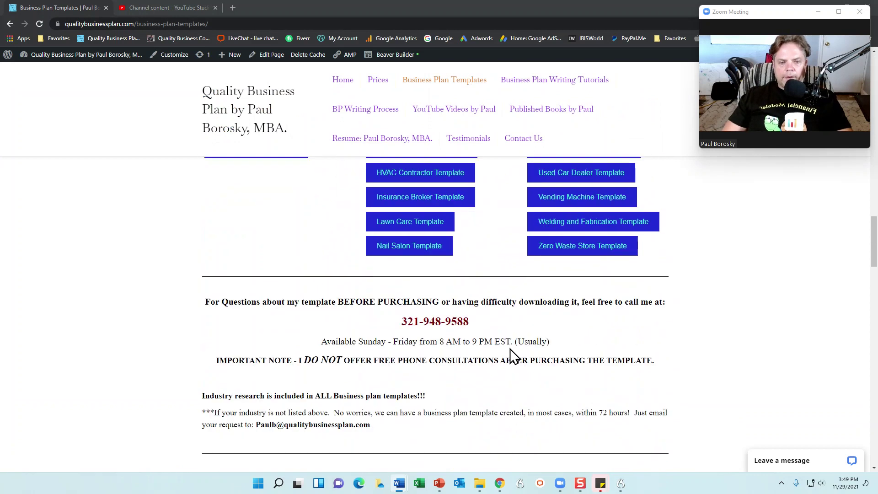
# Step: Examine the page's writing tutorials on customizing the Company Description, Industry Analysis and SWOT Analysis sections of a template
pyautogui.scroll(-12, 513, 356)
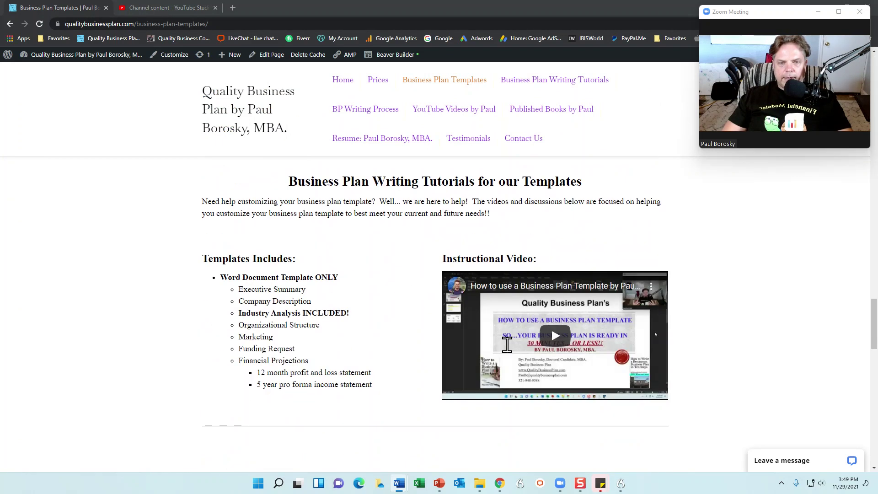
pyautogui.scroll(-6, 402, 359)
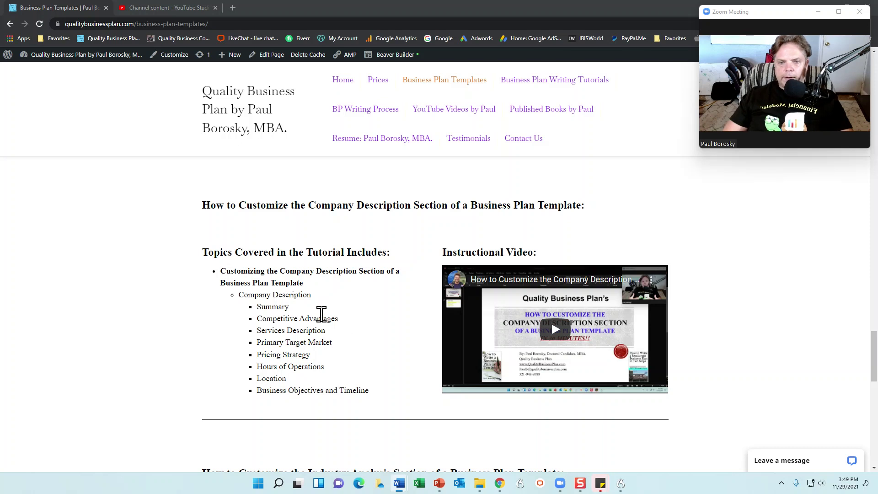
pyautogui.scroll(-5, 322, 314)
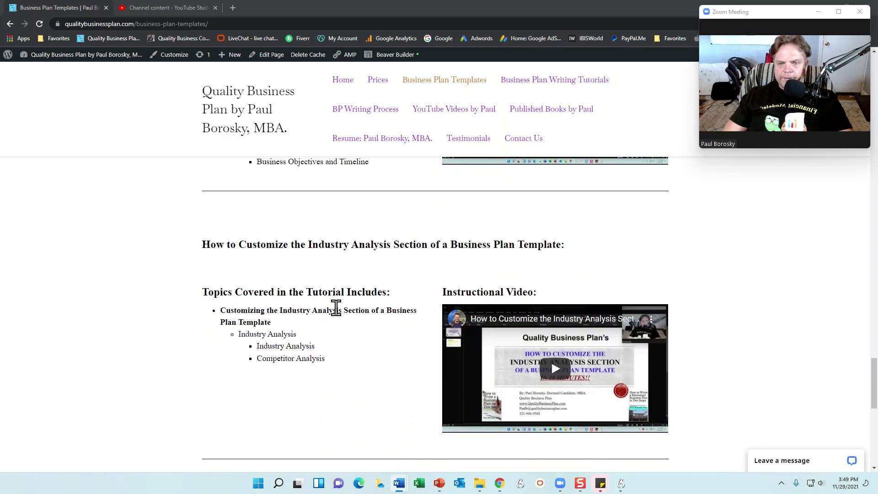
pyautogui.scroll(5, 327, 277)
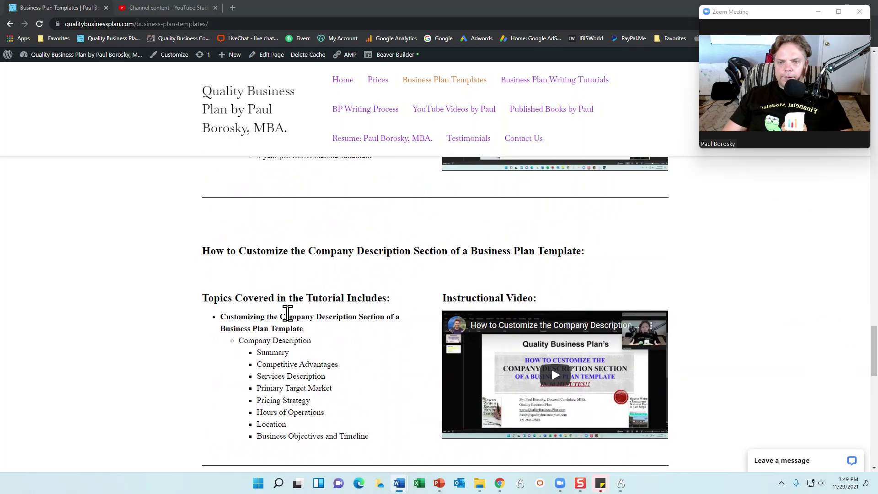
pyautogui.scroll(-6, 380, 297)
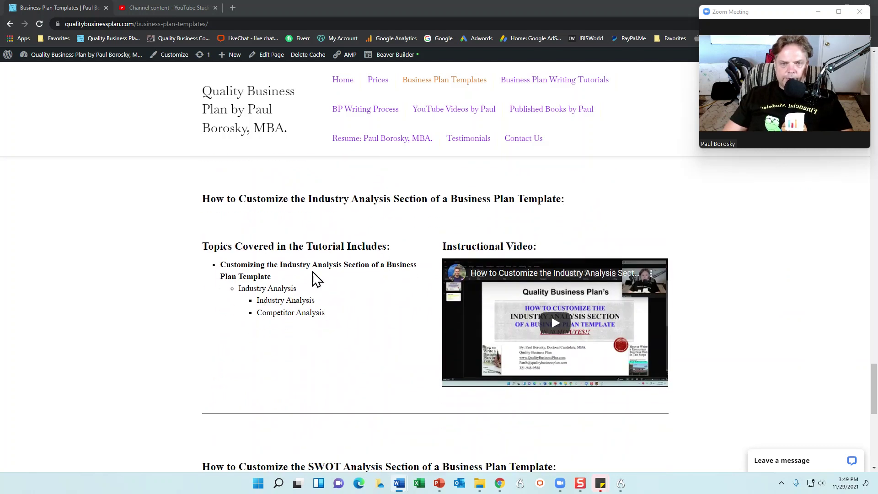
pyautogui.scroll(-4, 316, 280)
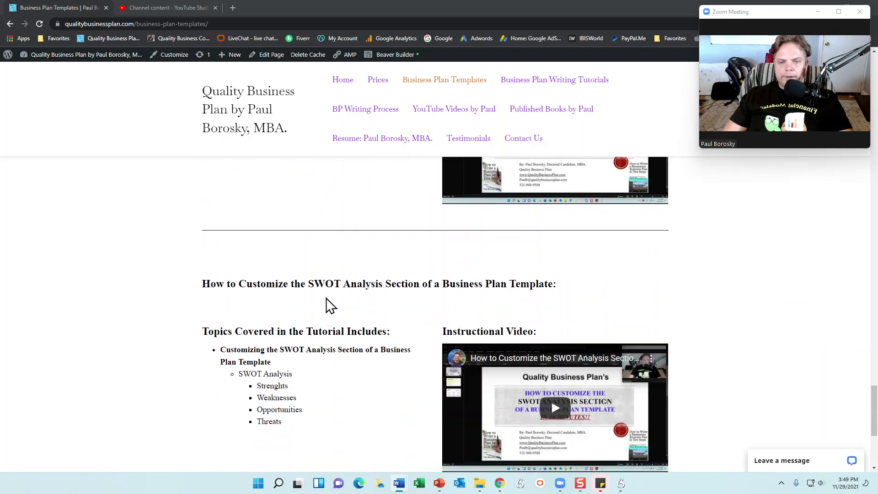
pyautogui.scroll(-4, 330, 306)
pyautogui.scroll(3, 330, 306)
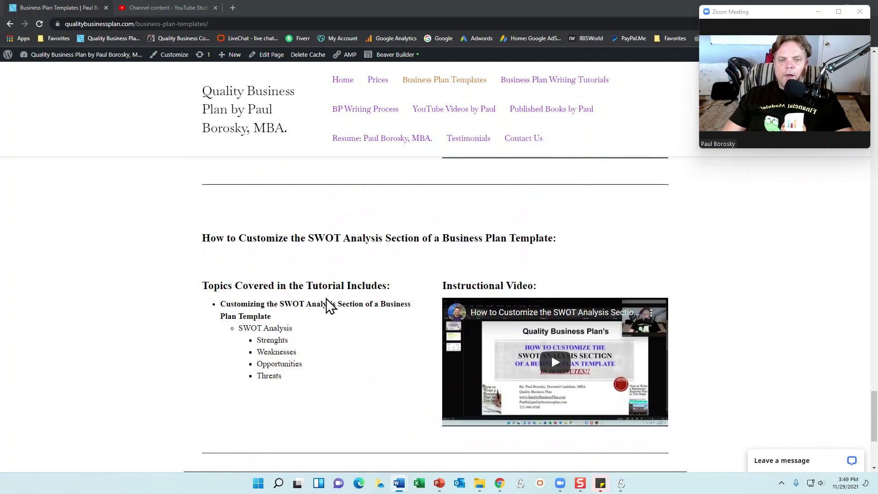